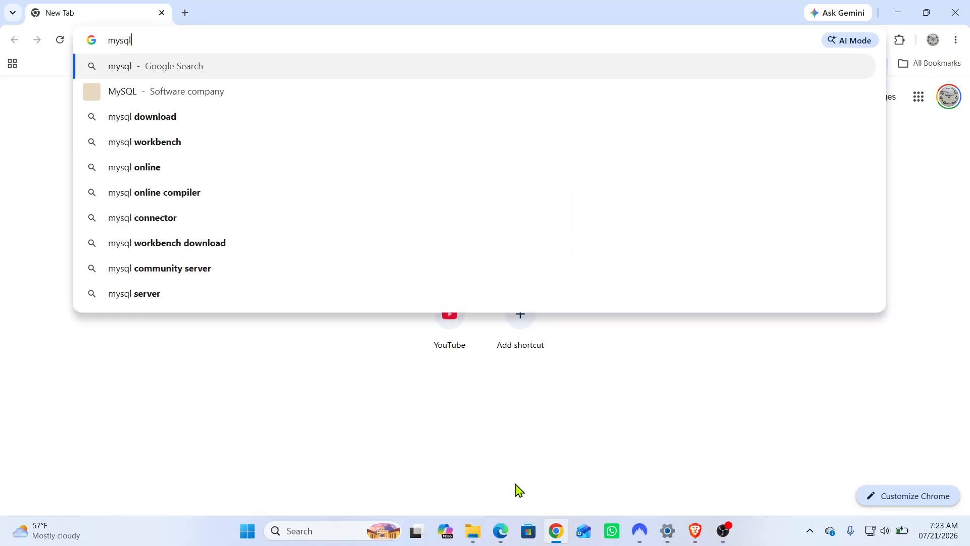
Search the web for mysql and open the Downloads page of the official MySQL site.
key(Return)
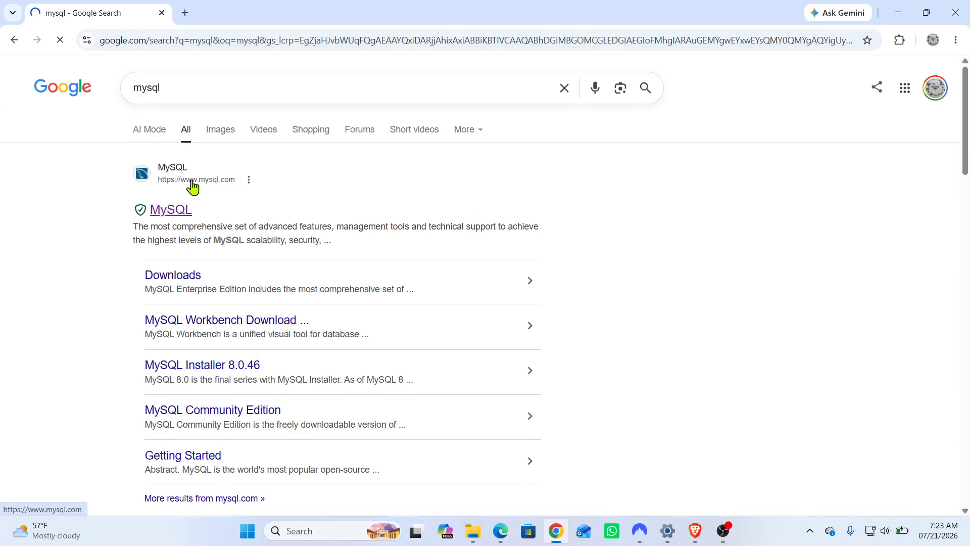
click(192, 187)
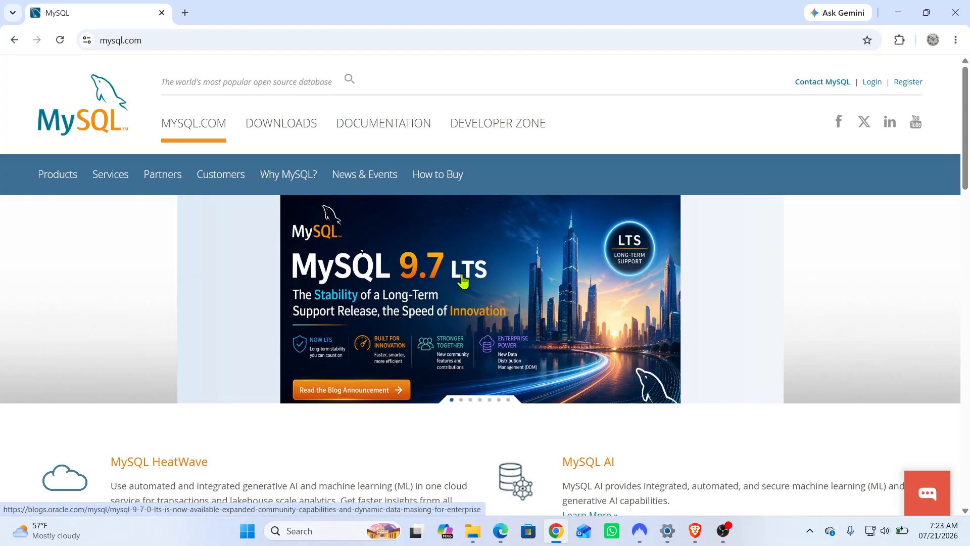
click(285, 130)
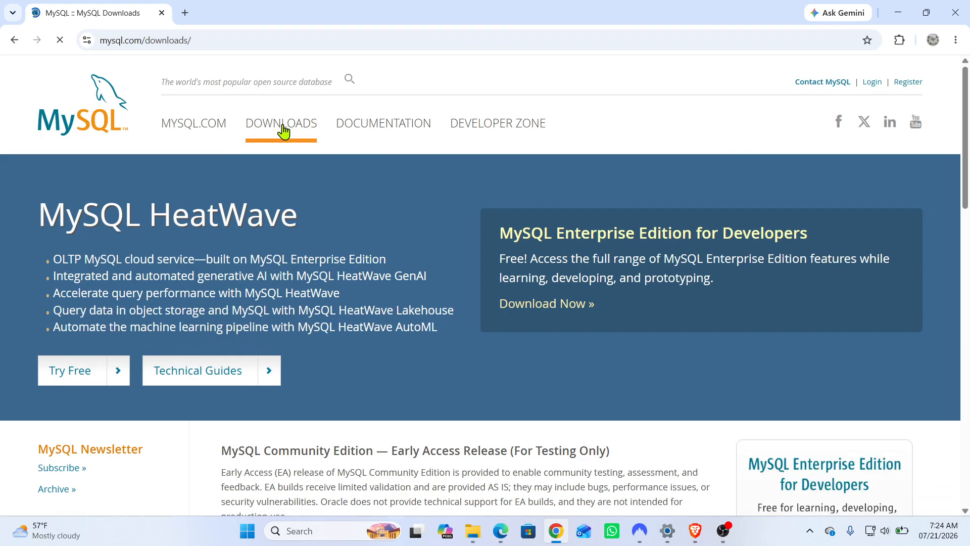
Download the Windows (x86, 64-bit) MSI Installer of MySQL Community Server 9.7.1 LTS without signing in to an Oracle account.
scroll(968, 217, down, 7)
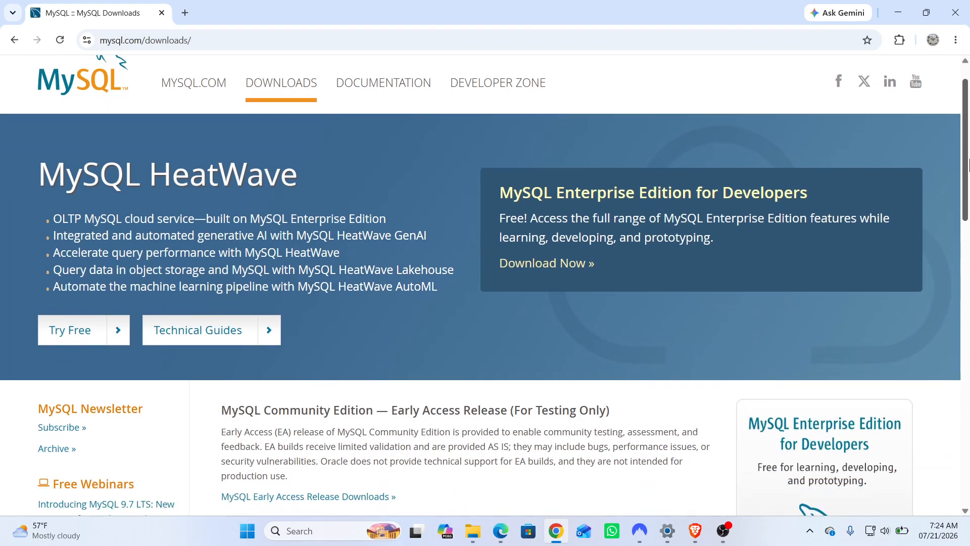
scroll(969, 258, down, 2)
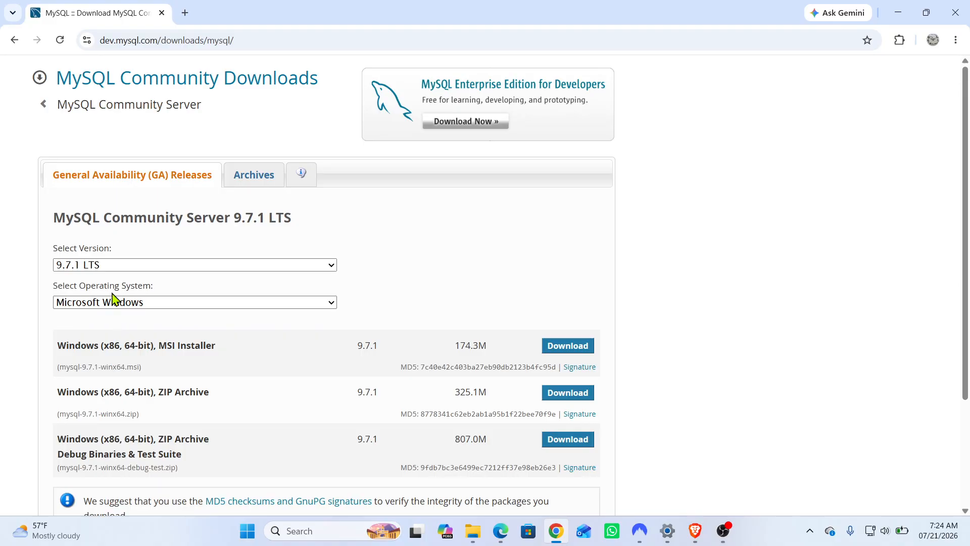
drag(968, 226, 967, 309)
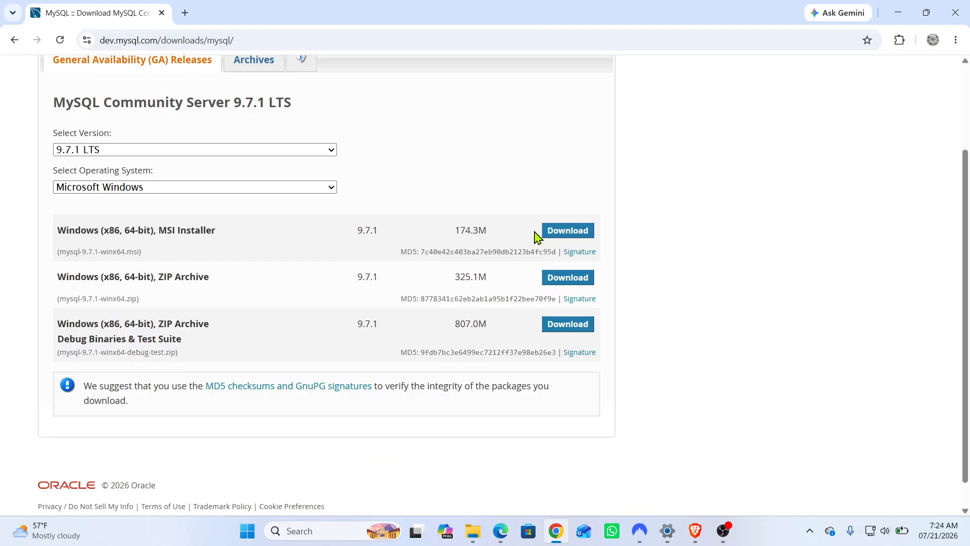
click(565, 236)
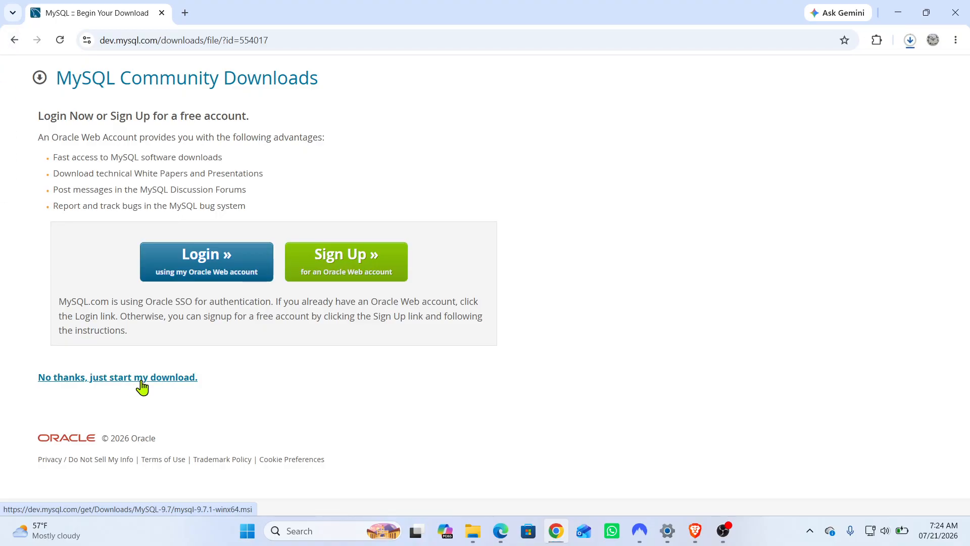
Launch the downloaded mysql-9.7.1-winx64.msi installer and minimize the browser window.
click(910, 41)
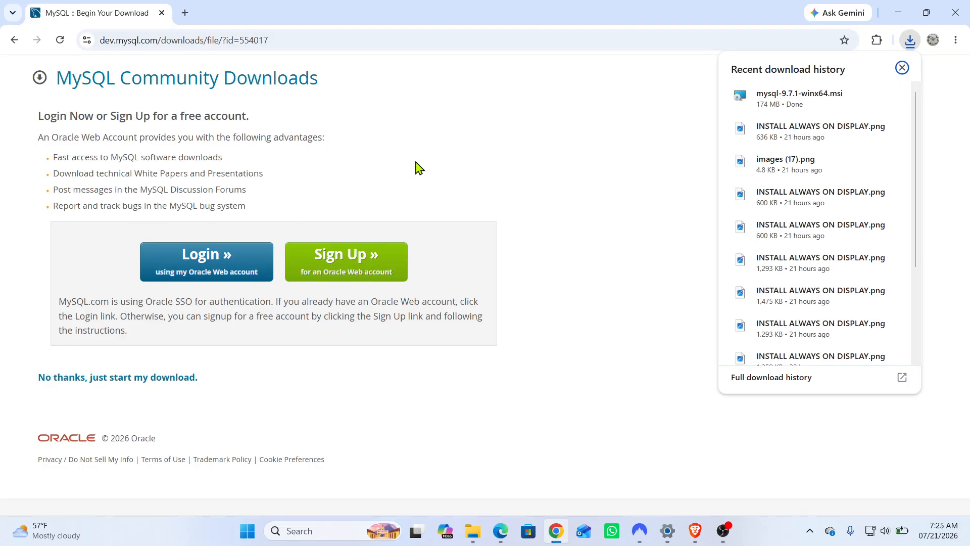
right_click(785, 106)
click(819, 121)
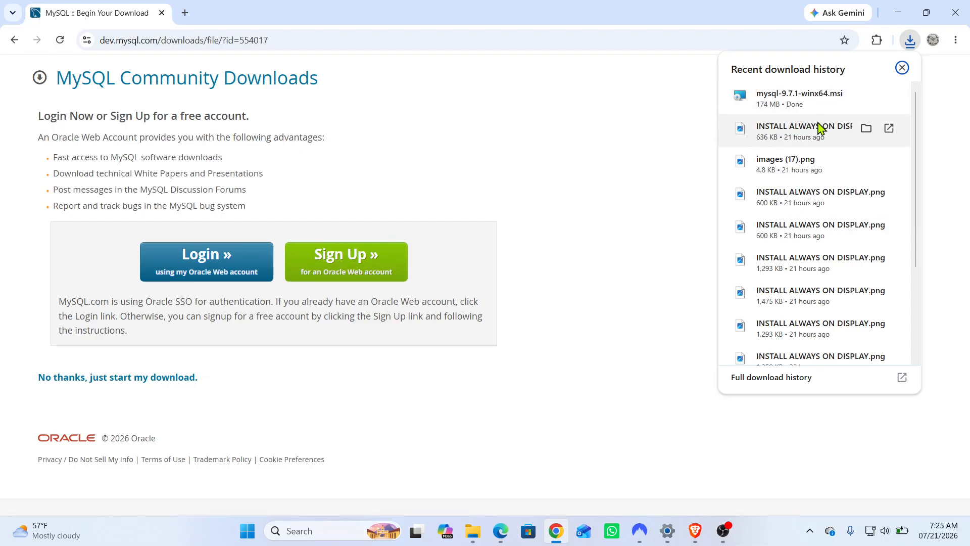
click(901, 13)
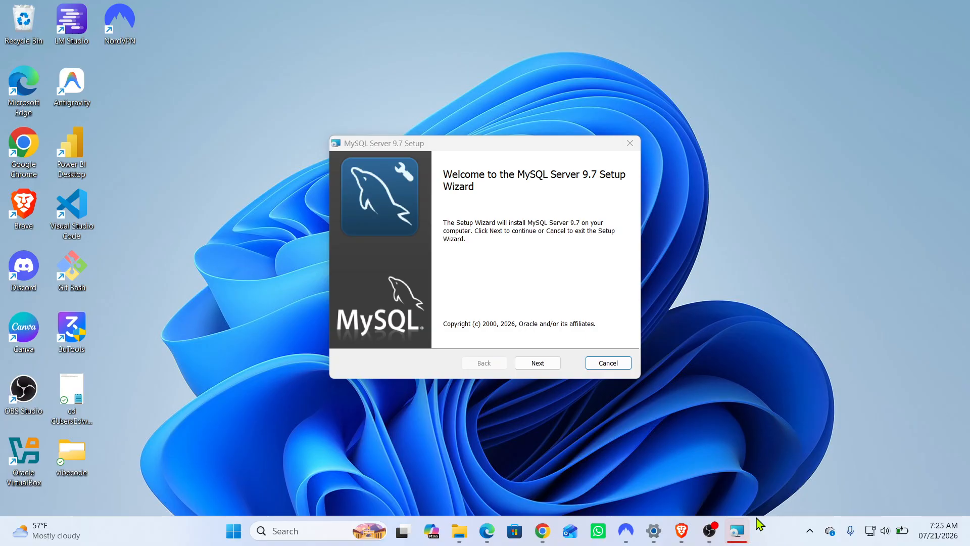
Accept the license agreement in the MySQL Server 9.7 setup wizard and choose the Custom setup type.
click(533, 365)
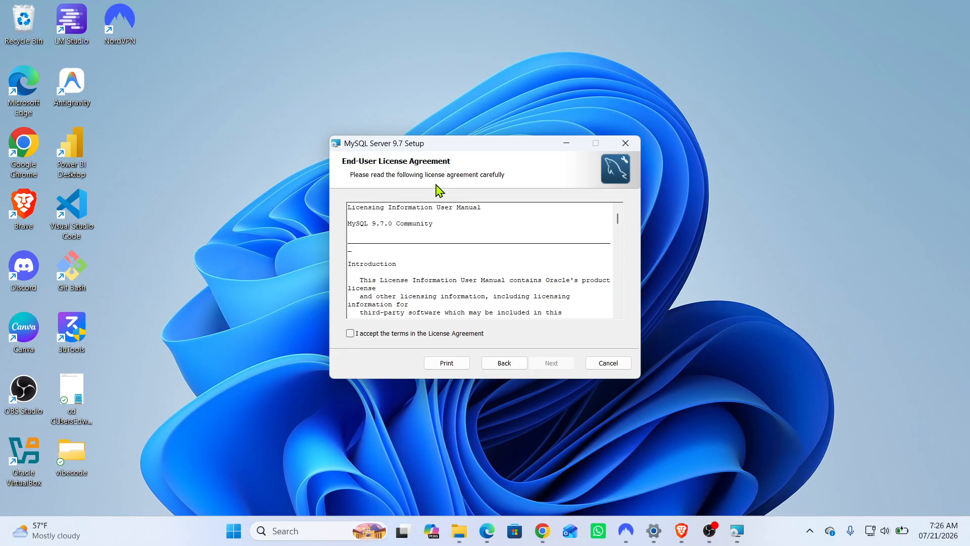
click(353, 336)
click(547, 363)
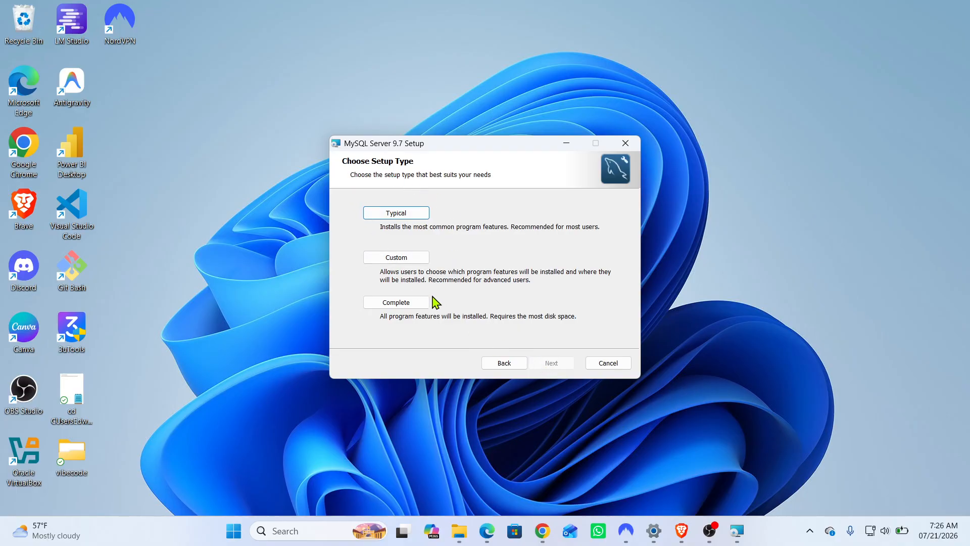
click(397, 258)
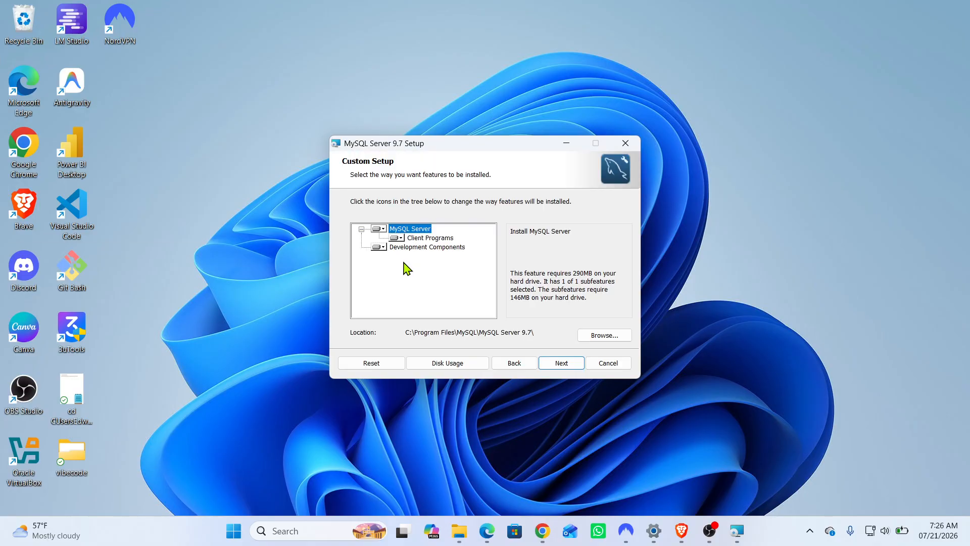
Install MySQL Server 9.7 with the default features and location, then finish setup with Run MySQL Configurator enabled.
click(764, 531)
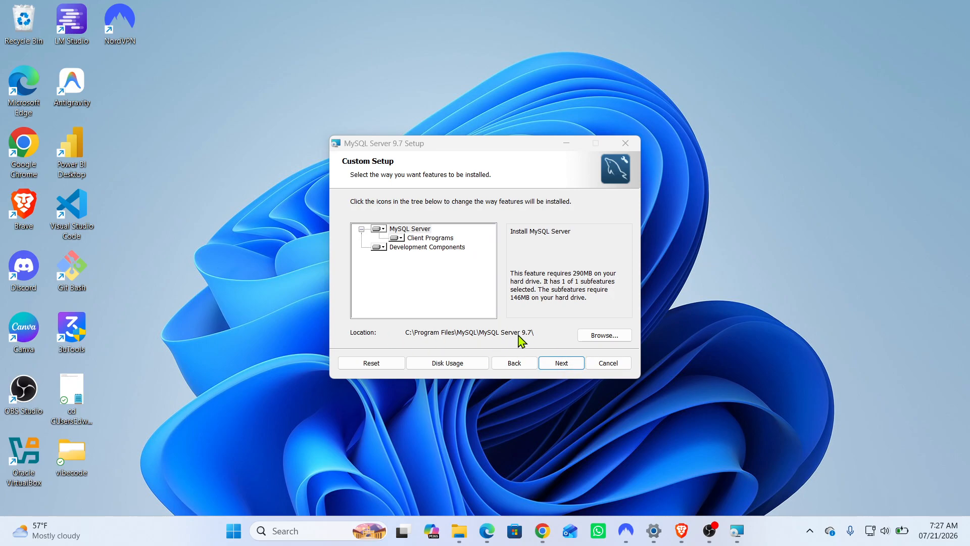
click(567, 365)
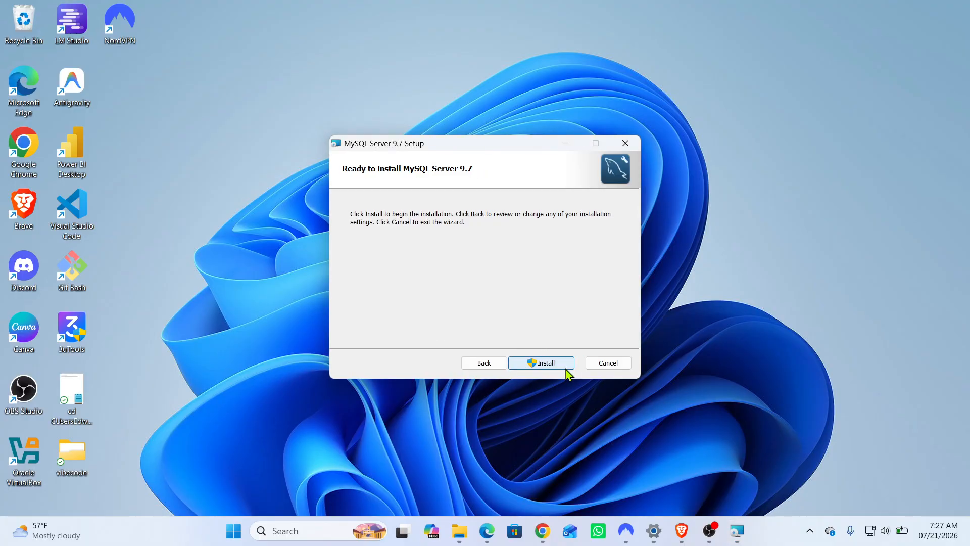
click(538, 366)
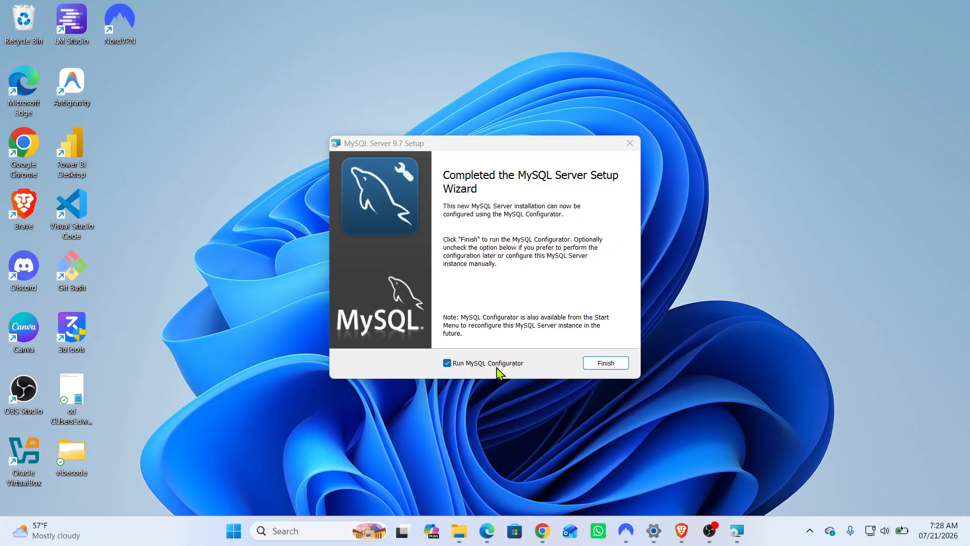
click(603, 371)
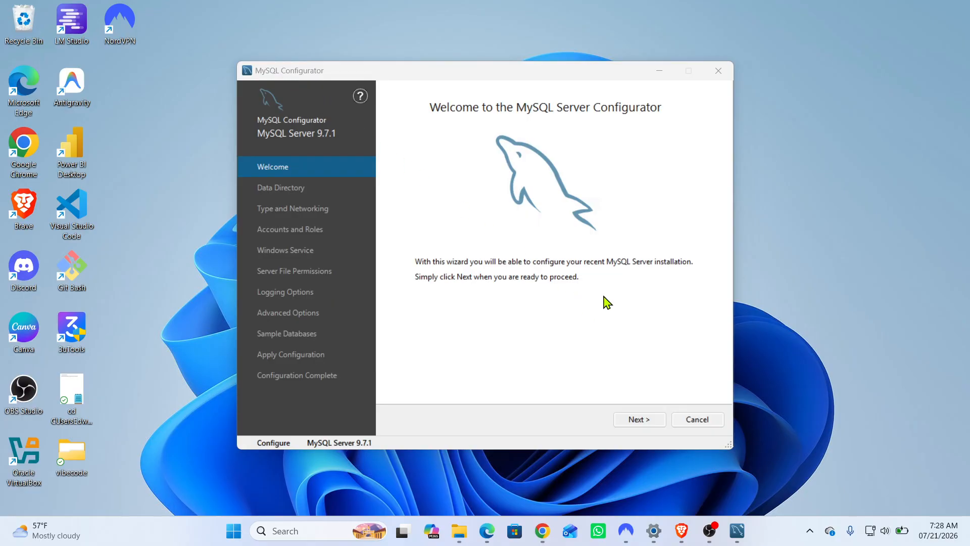
Accept the default data directory and the Development Computer networking settings with TCP/IP enabled in MySQL Configurator.
click(642, 426)
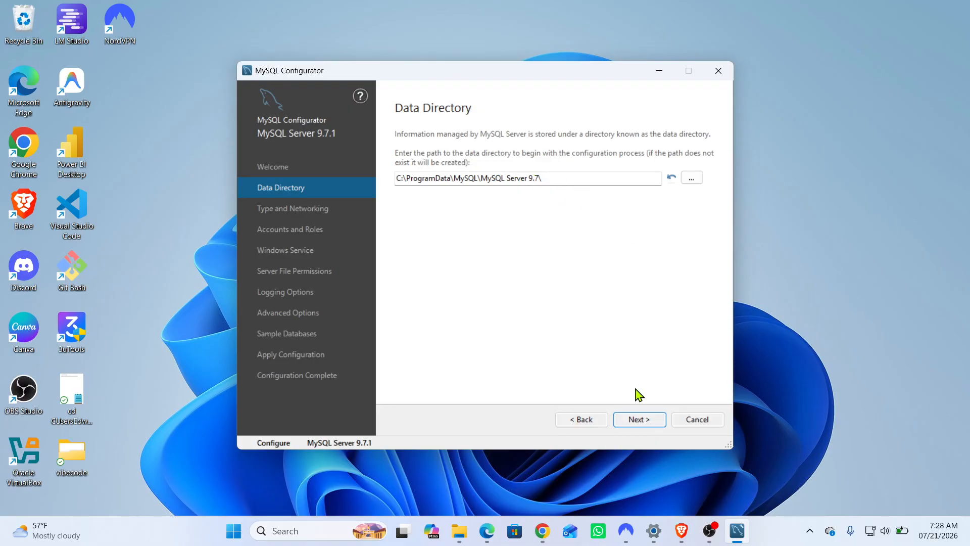
click(640, 421)
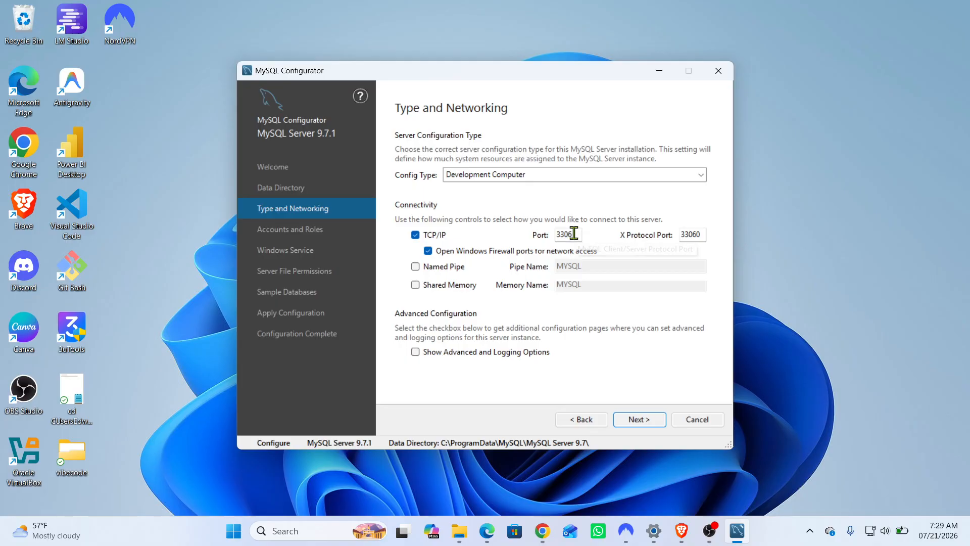
click(639, 420)
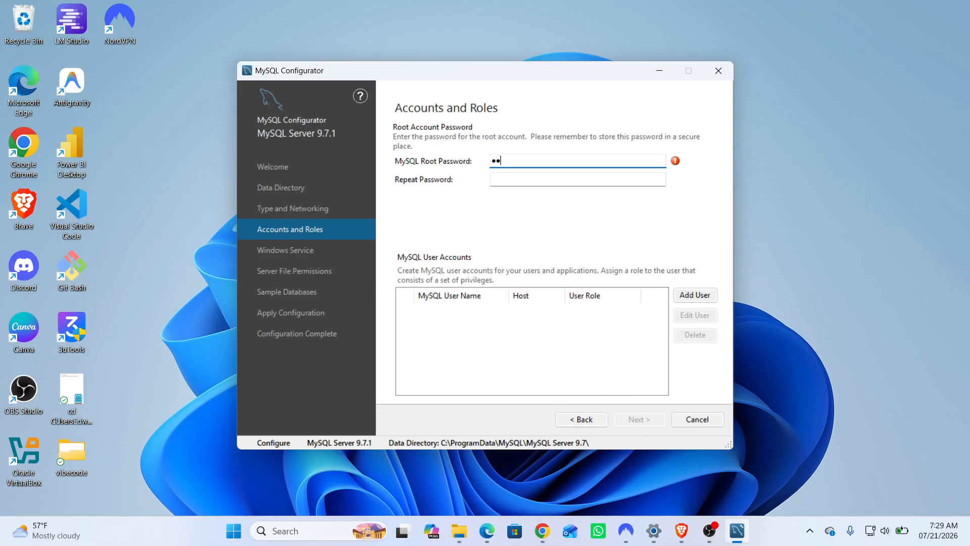
Enter and repeat the MySQL root account password, then continue past the account settings.
text(••)
click(499, 178)
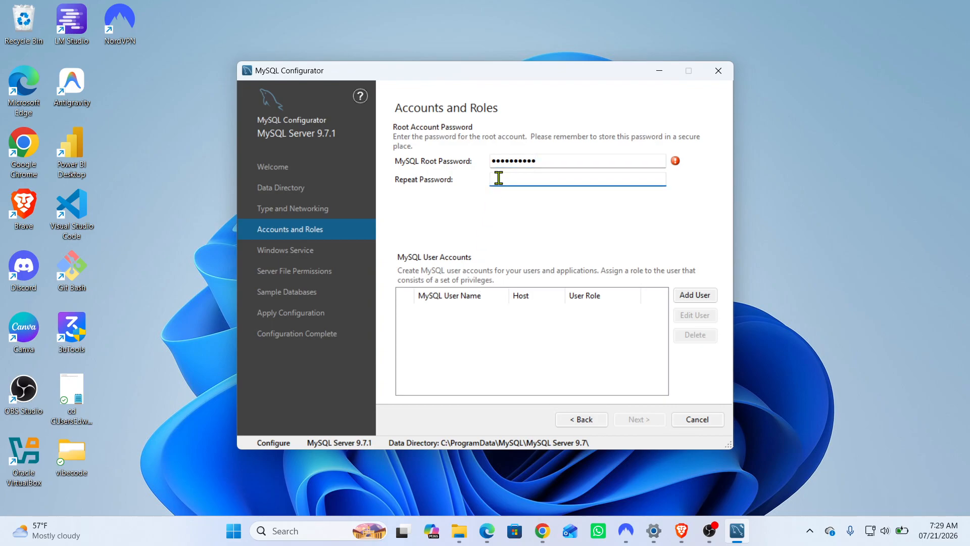
text(••••••••)
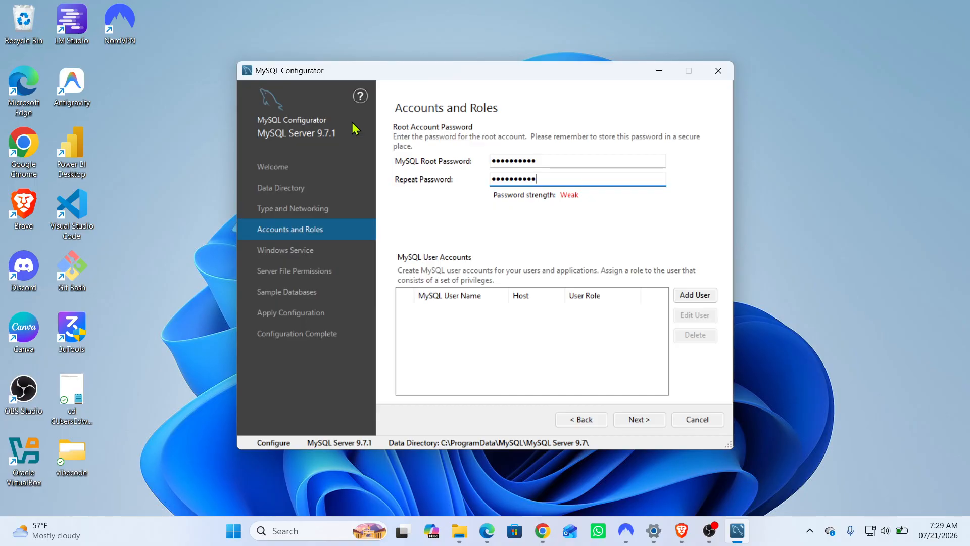
click(640, 420)
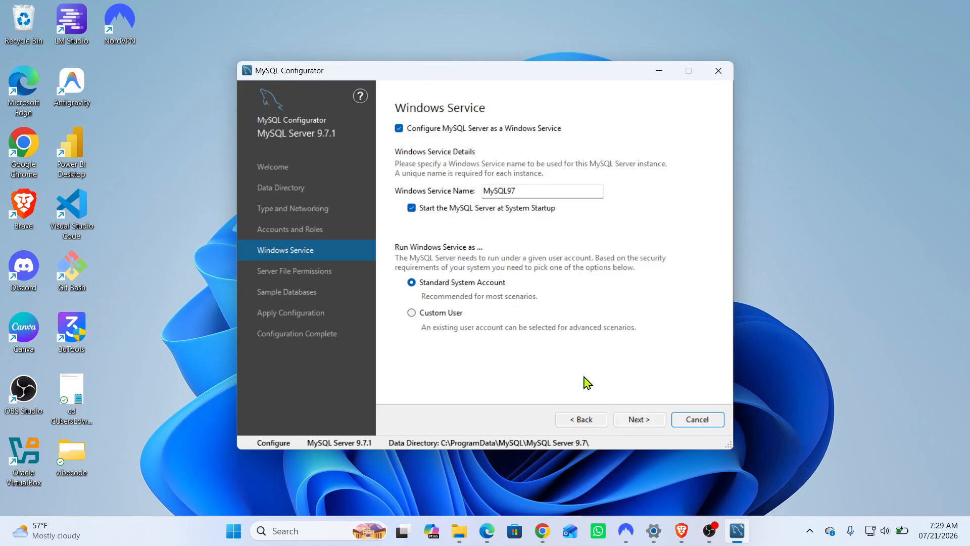
Accept the default MySQL97 Windows service and full-access server file permissions, and continue without creating any sample databases.
click(638, 421)
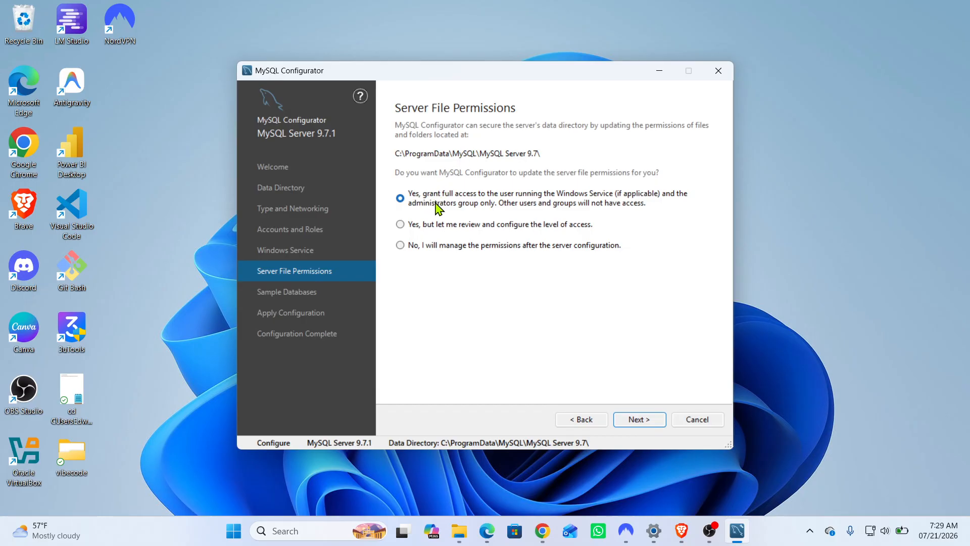
click(650, 422)
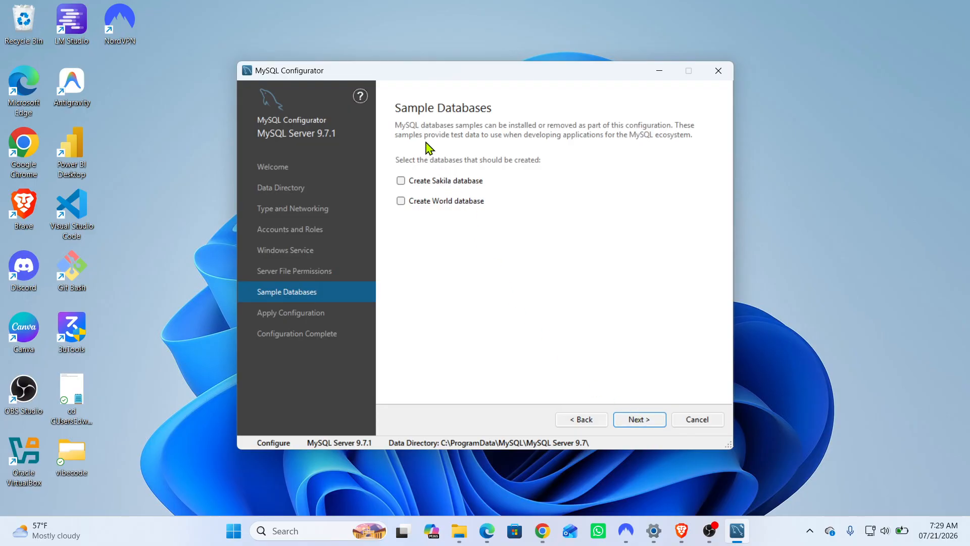
click(776, 535)
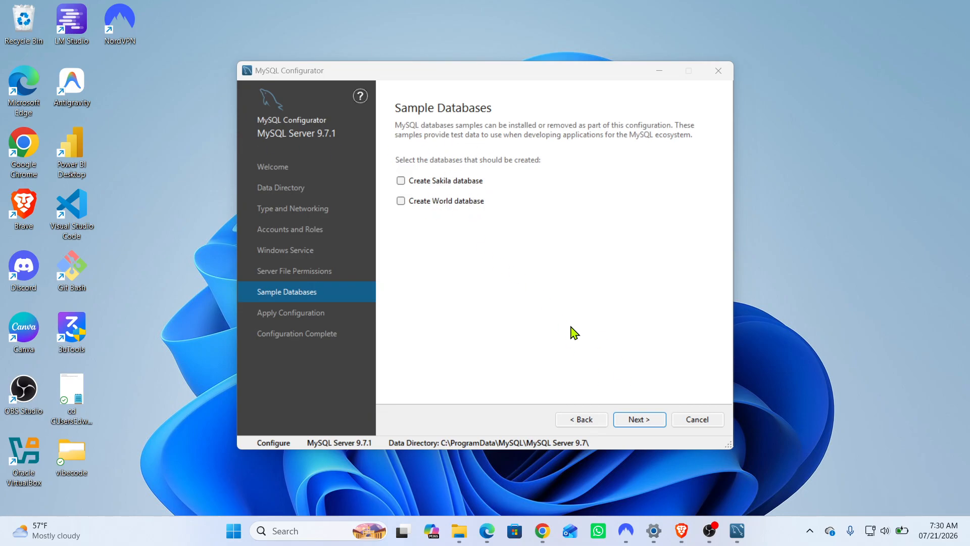
click(647, 424)
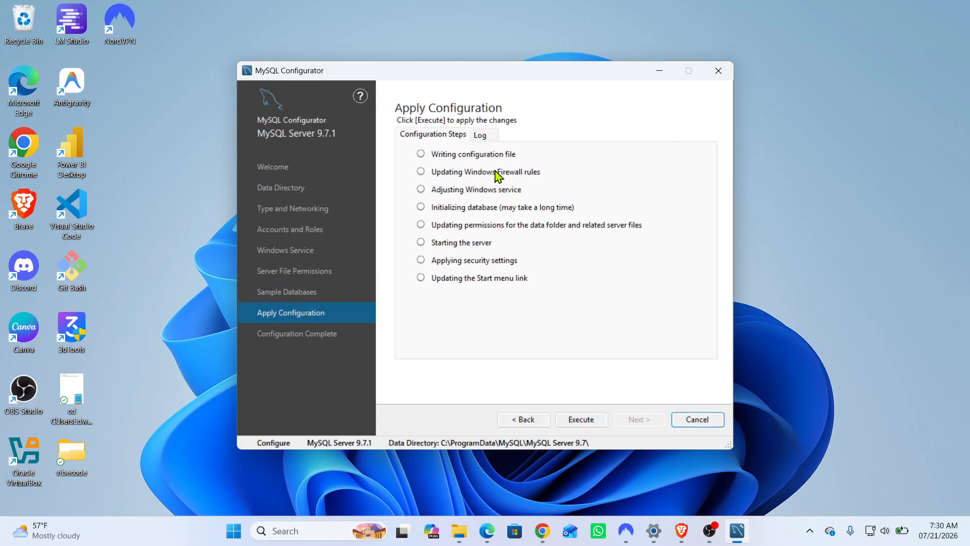
Execute the MySQL Server configuration steps and finish MySQL Configurator once they complete.
click(586, 424)
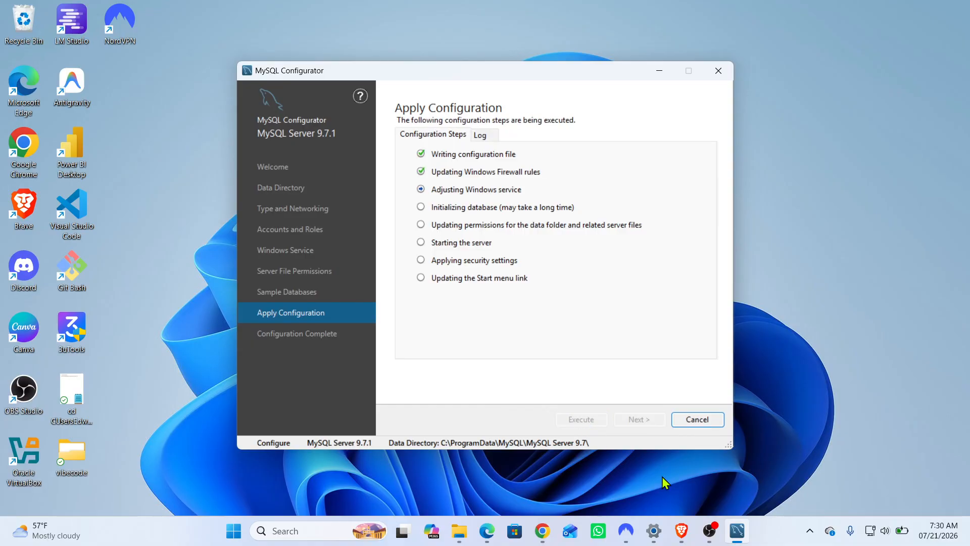
click(773, 536)
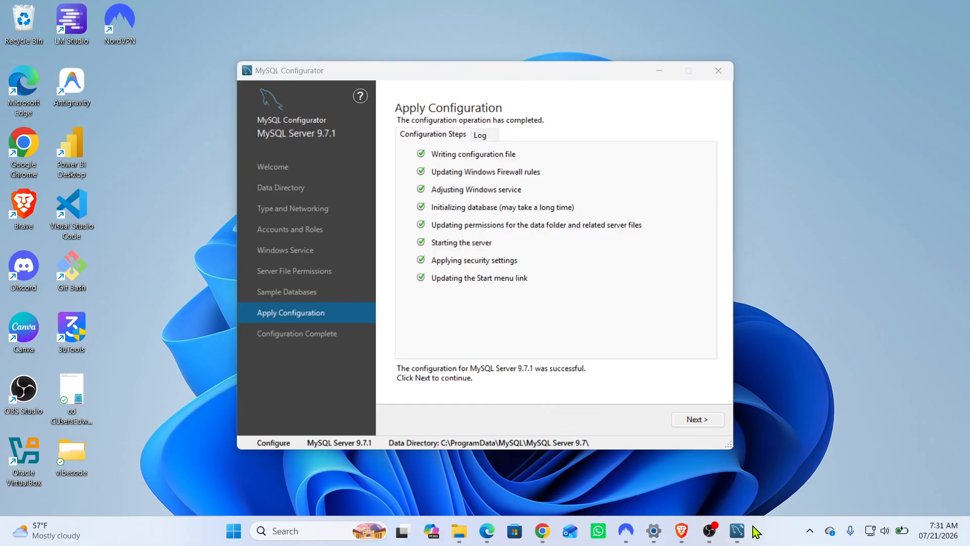
click(694, 420)
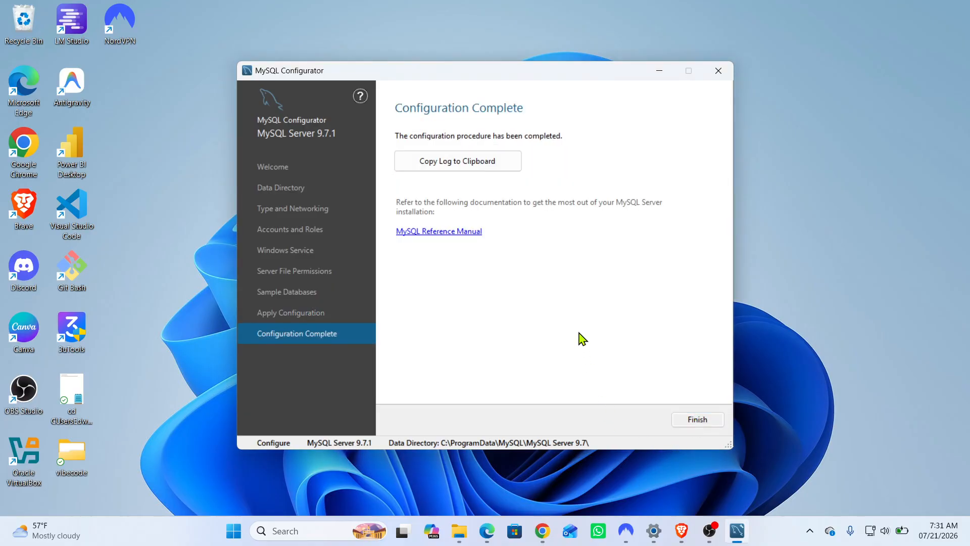
click(698, 420)
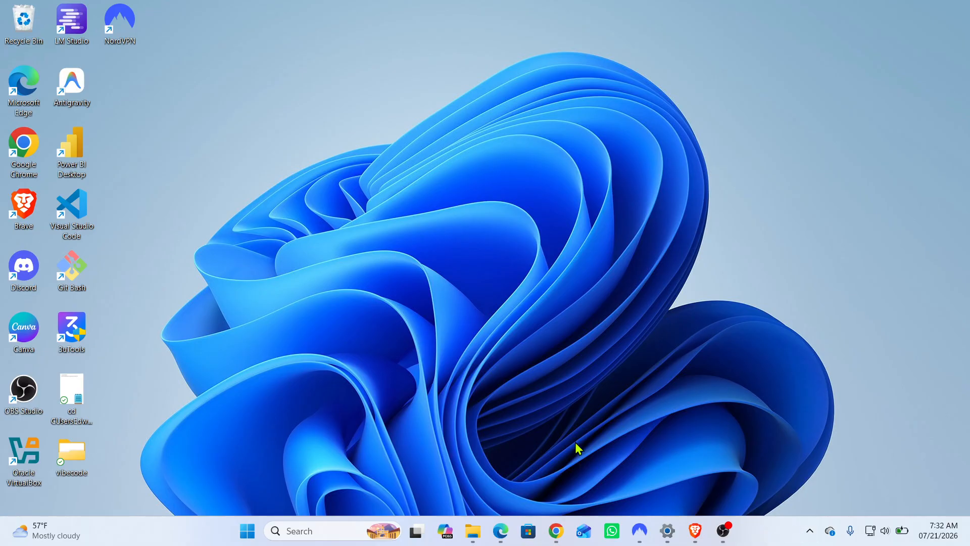
Switch to File Explorer and open the folder C:\Program Files\MySQL\MySQL Server 9.7\bin.
click(476, 537)
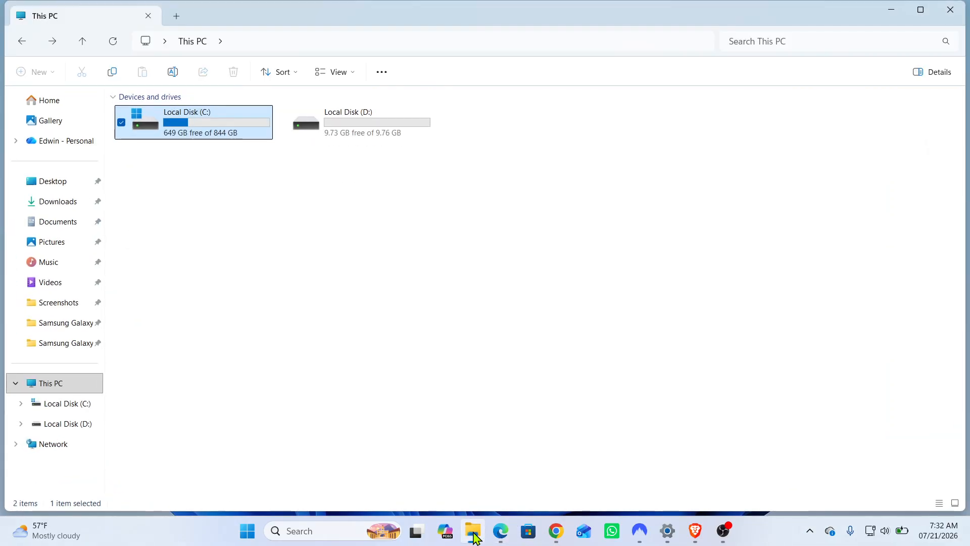
double_click(192, 129)
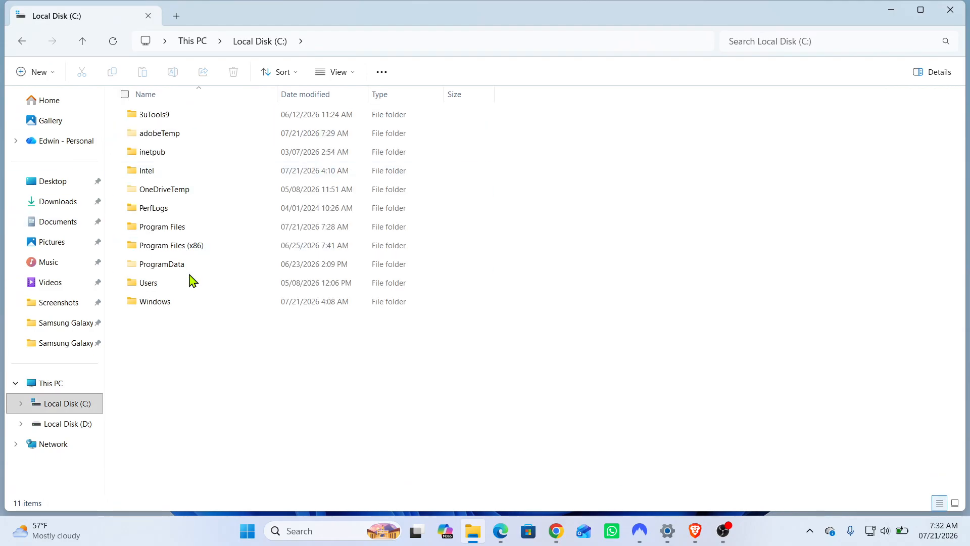
double_click(192, 231)
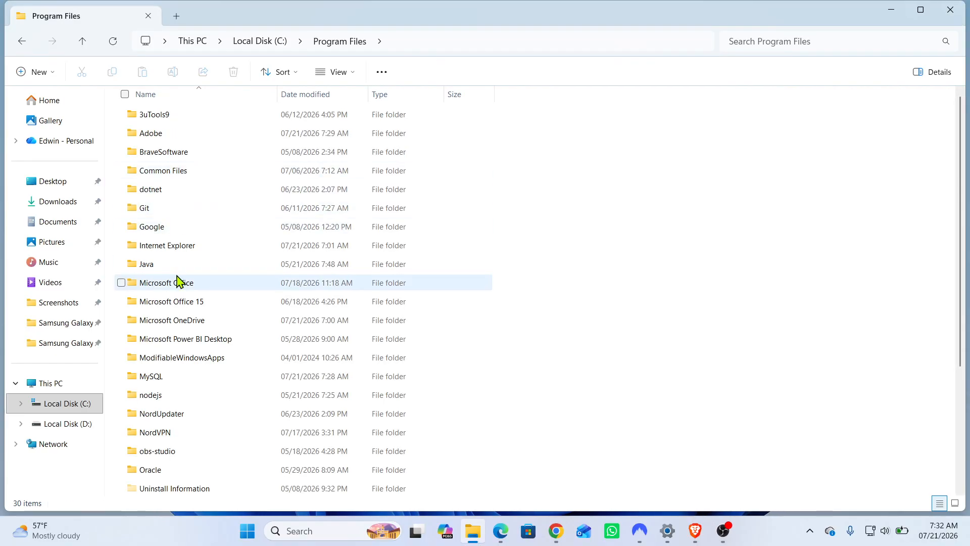
double_click(178, 383)
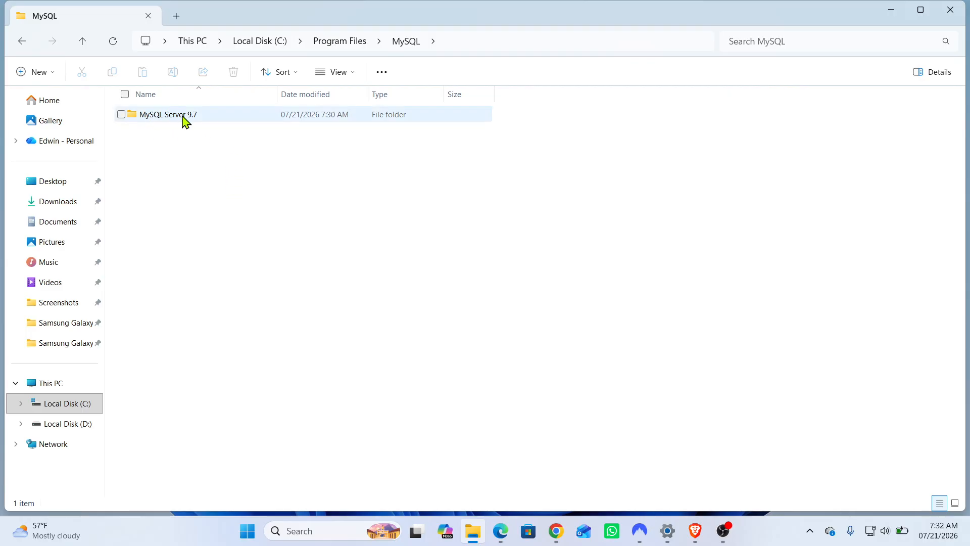
double_click(199, 117)
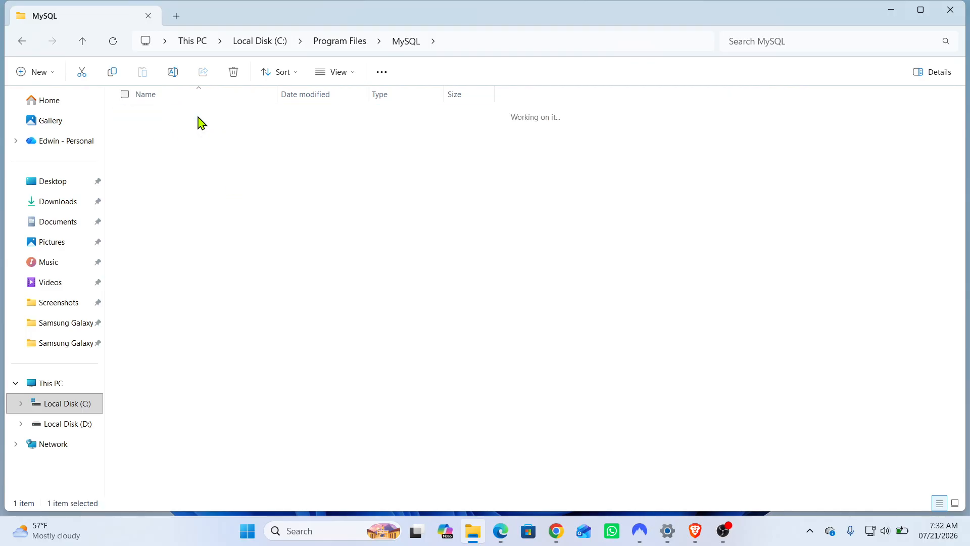
double_click(199, 122)
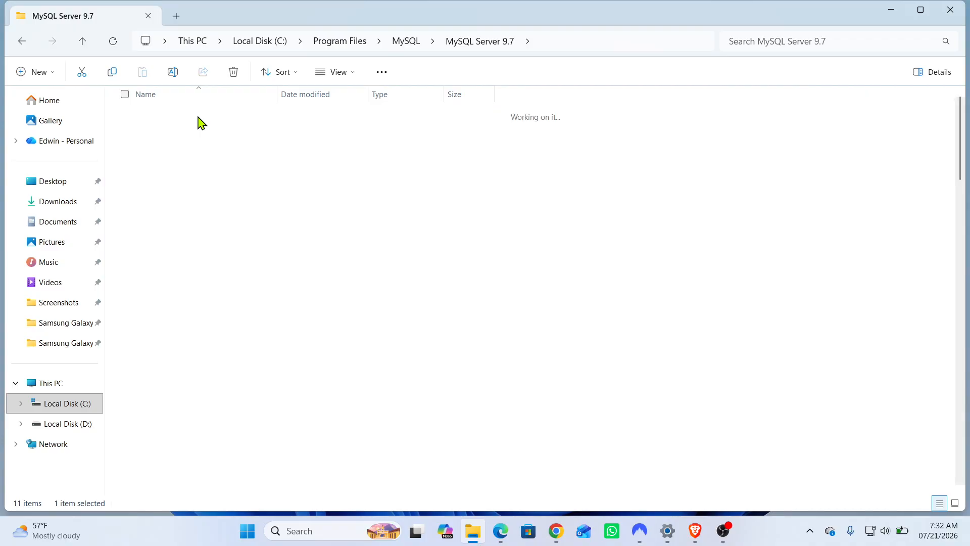
Copy the full path of the MySQL Server 9.7 bin folder and minimize File Explorer.
click(589, 40)
key(ctrl+c)
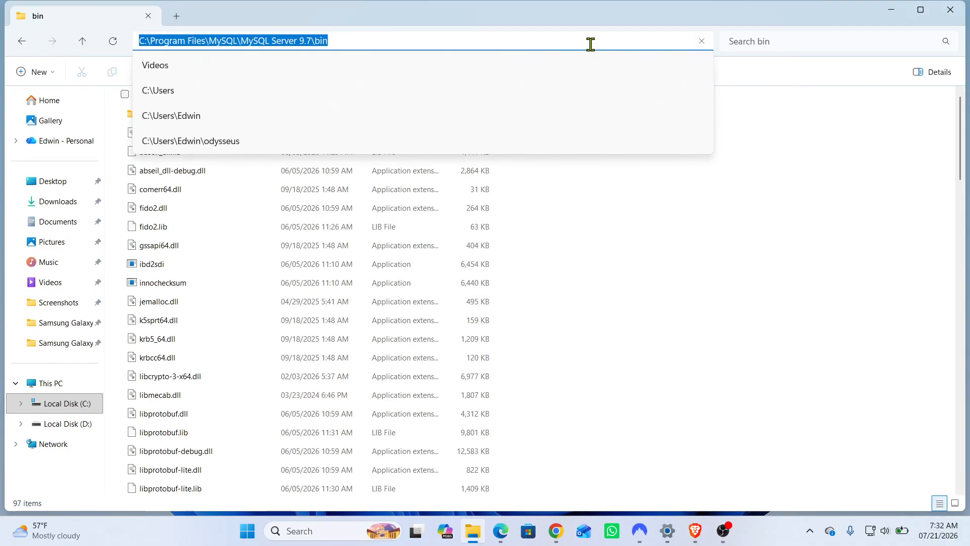
click(893, 10)
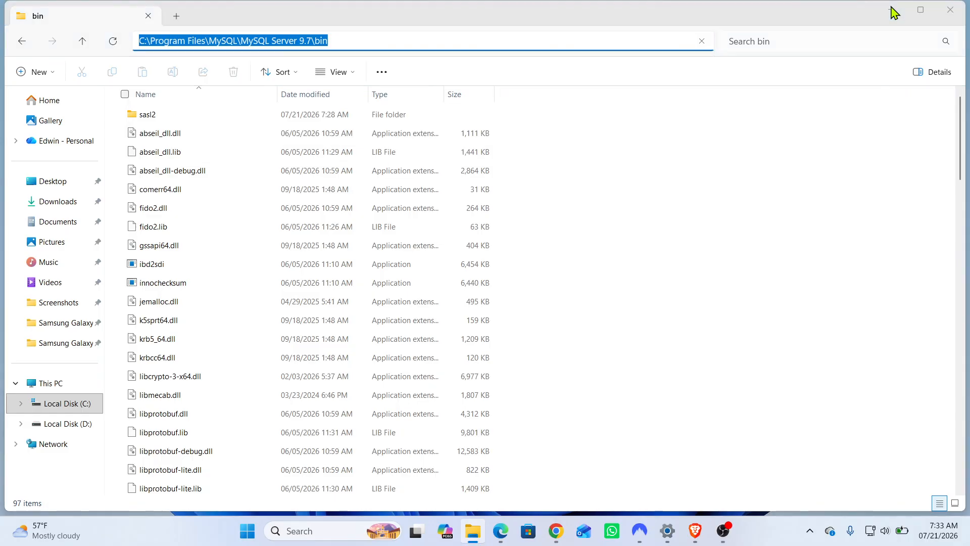
click(892, 11)
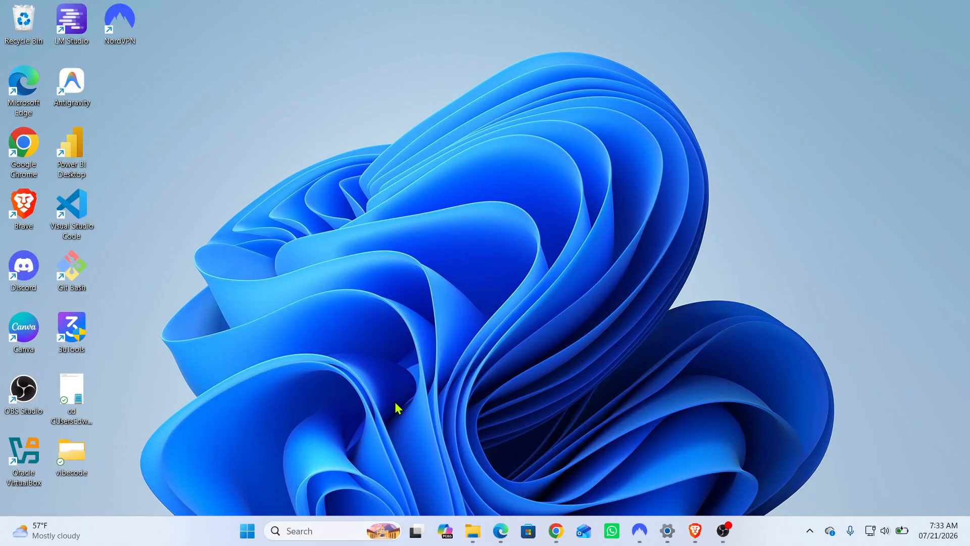
Search Windows for "environment", open the system environment variables settings and bring up the Environment Variables dialog.
click(318, 531)
text(environment)
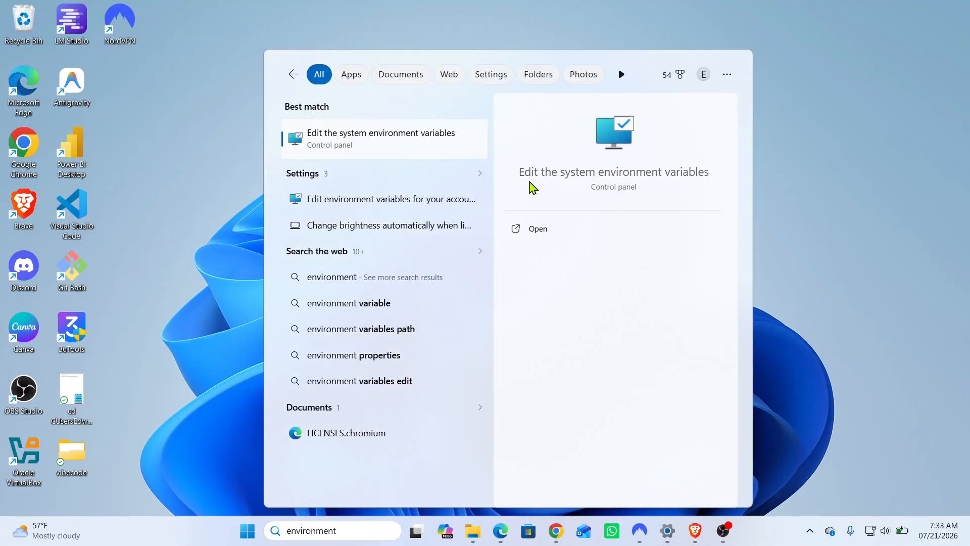
click(554, 234)
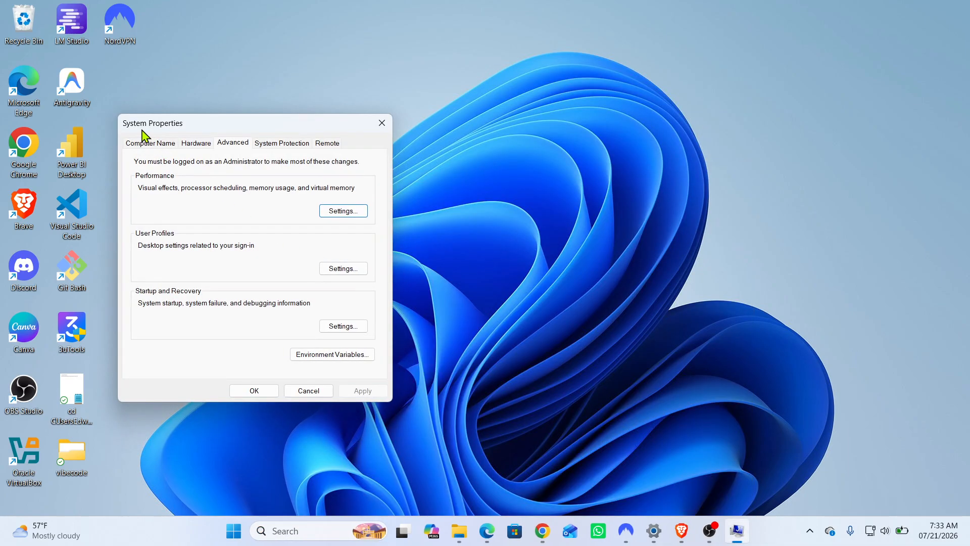
click(346, 359)
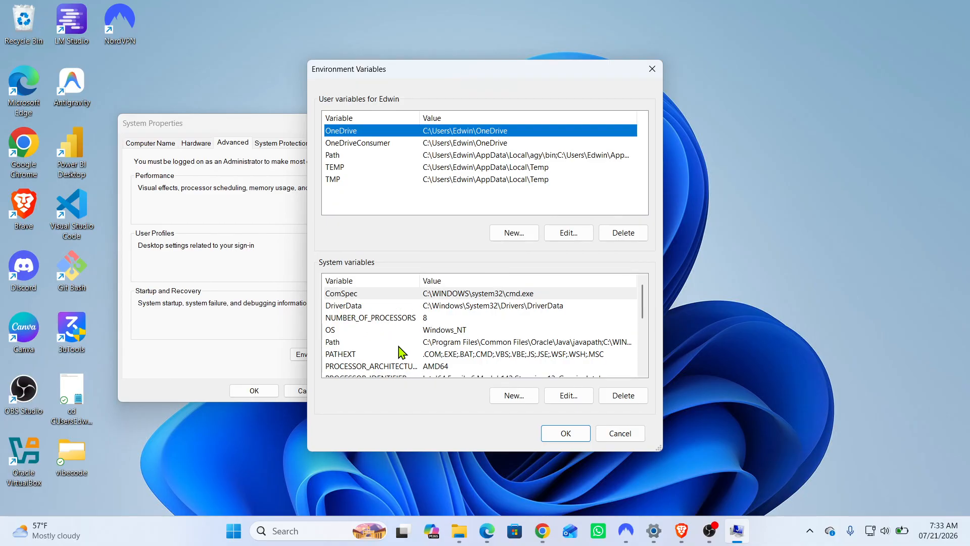
Add C:\Program Files\MySQL\MySQL Server 9.7\bin as a new entry to the system Path variable and confirm all open dialogs.
double_click(424, 343)
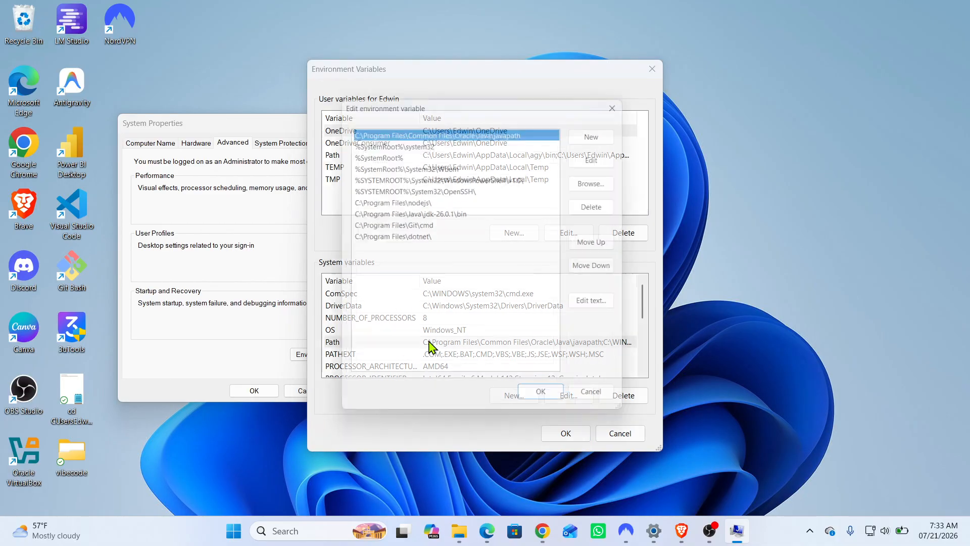
click(613, 129)
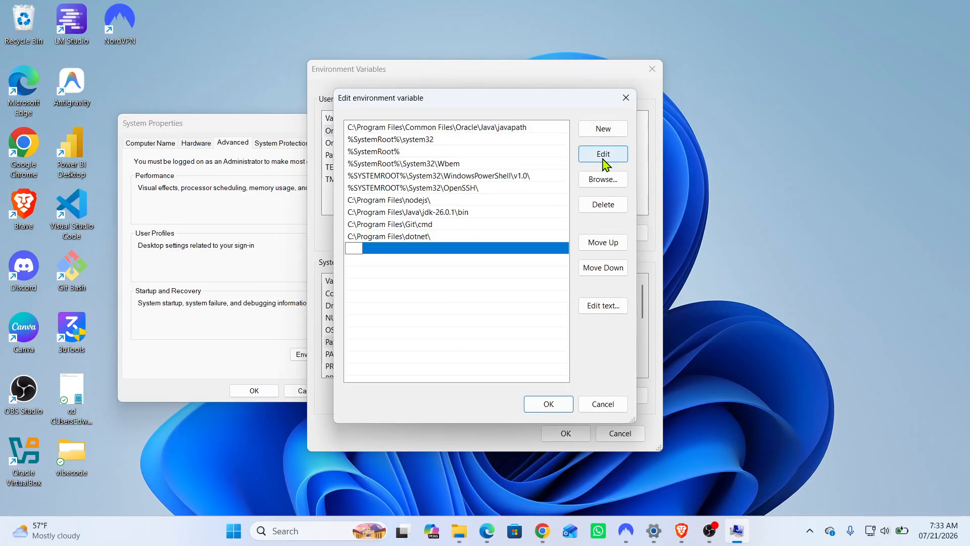
key(ctrl+v)
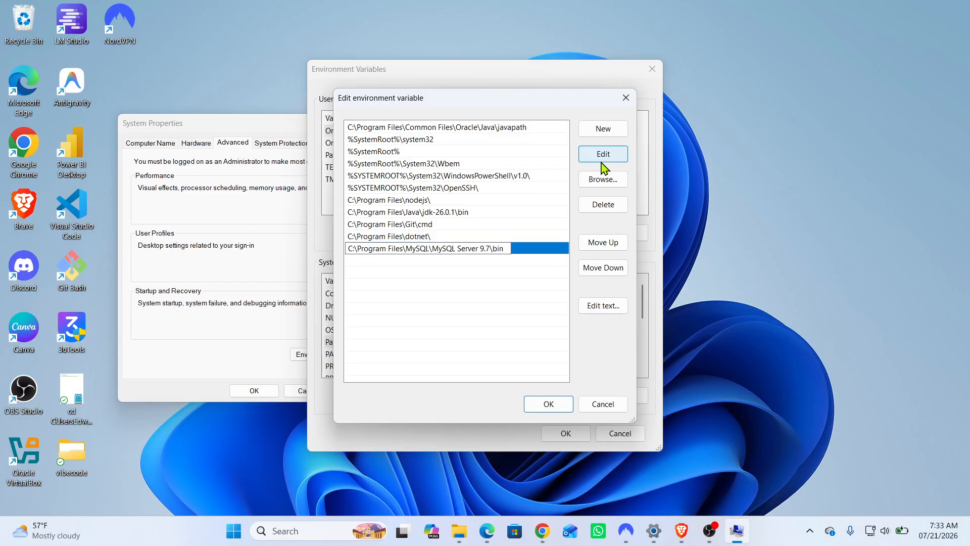
click(553, 408)
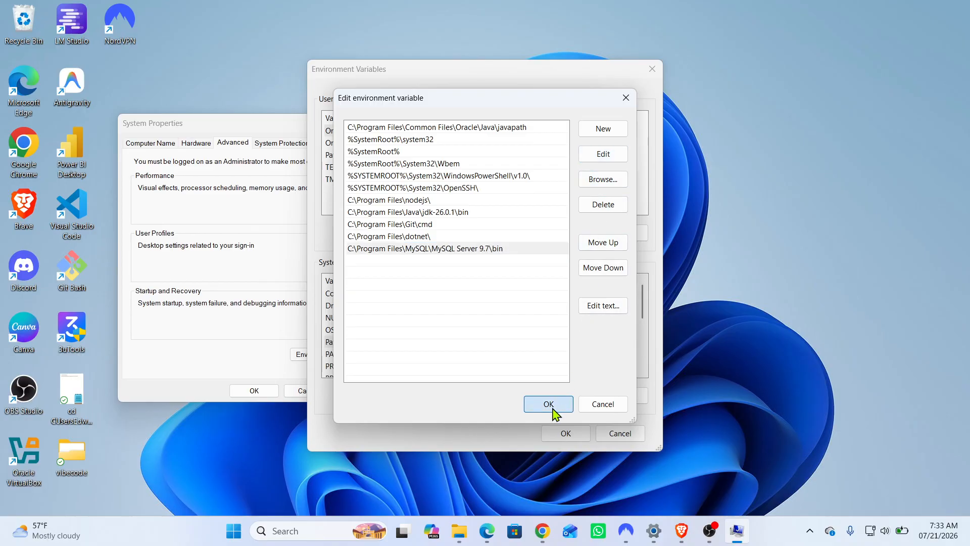
click(562, 433)
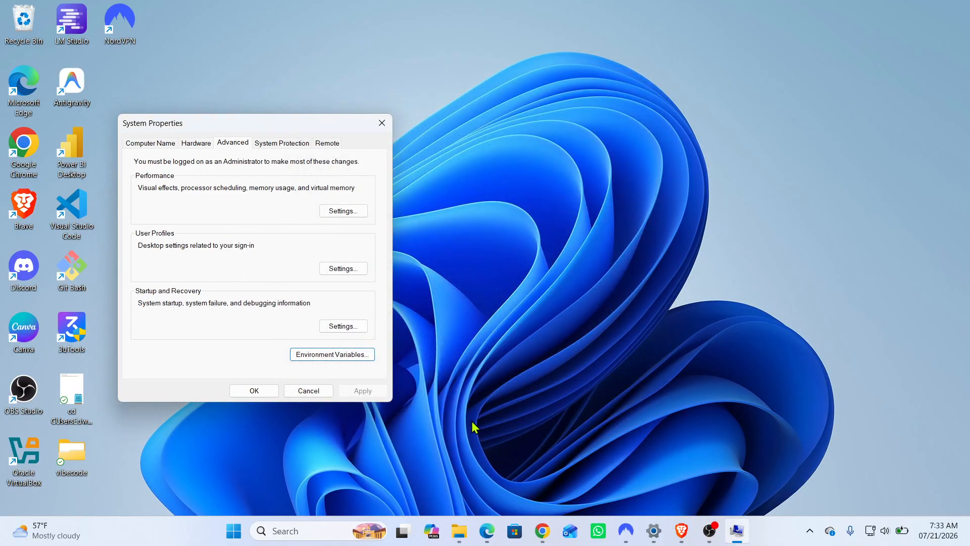
click(255, 393)
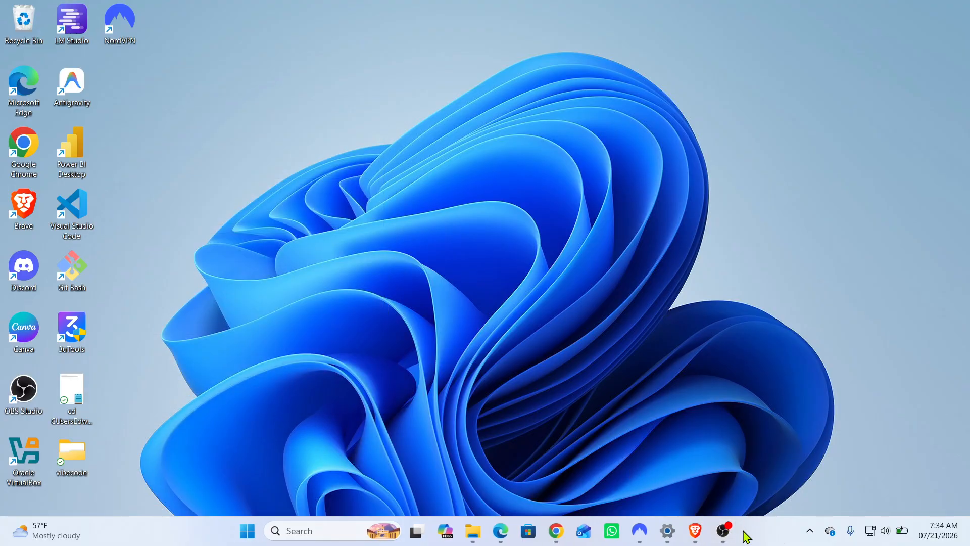
Search Windows for "cmd", open Command Prompt and maximize its window.
click(314, 534)
text(cmd)
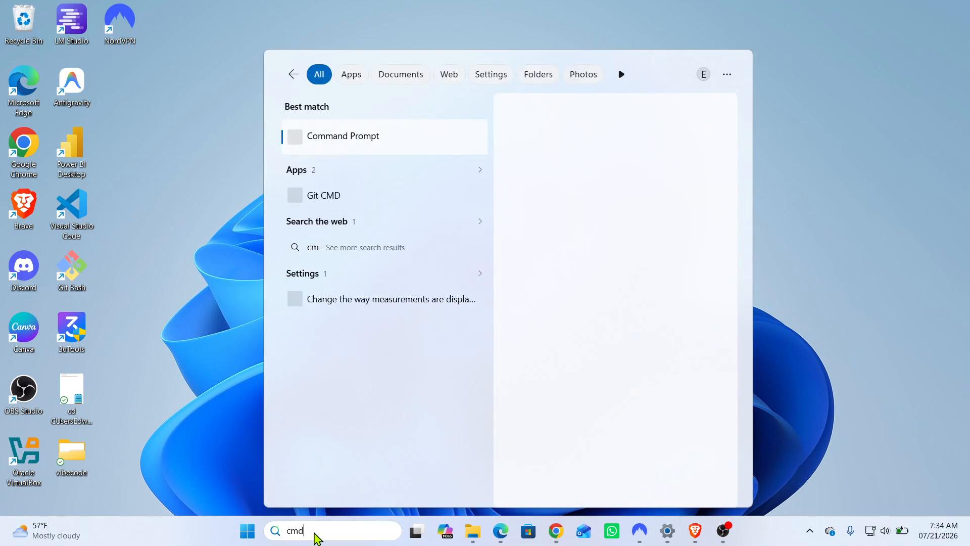
key(Return)
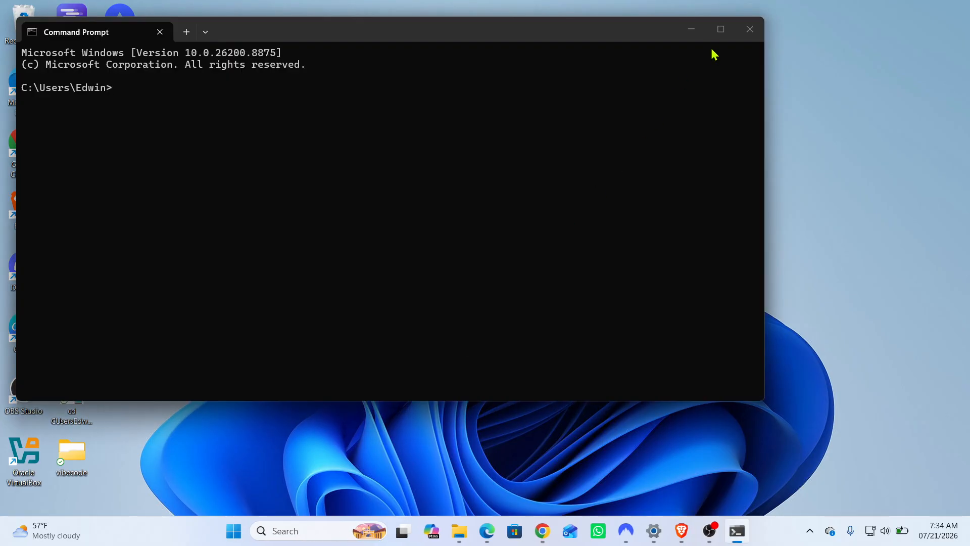
click(721, 30)
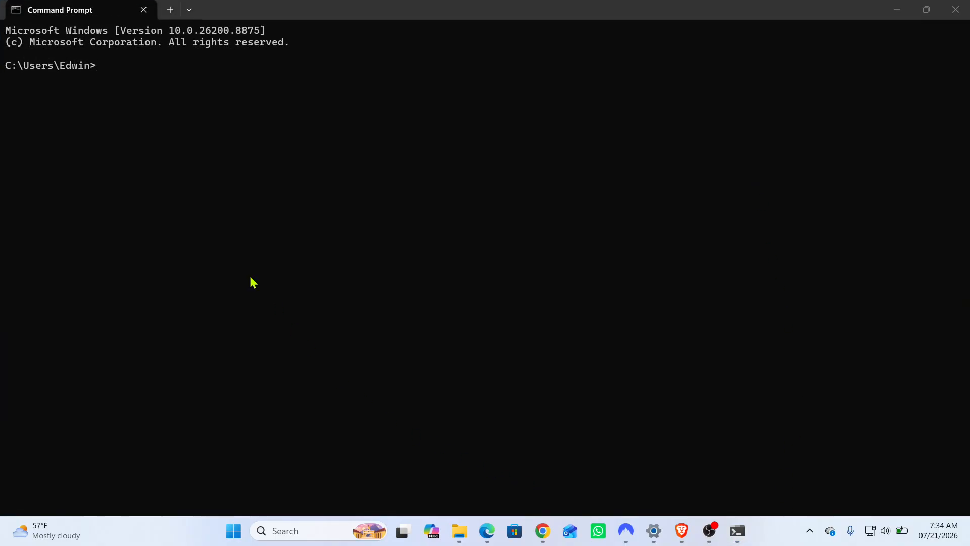
Enter a mysql command at the prompt.
click(118, 64)
text(mysql)
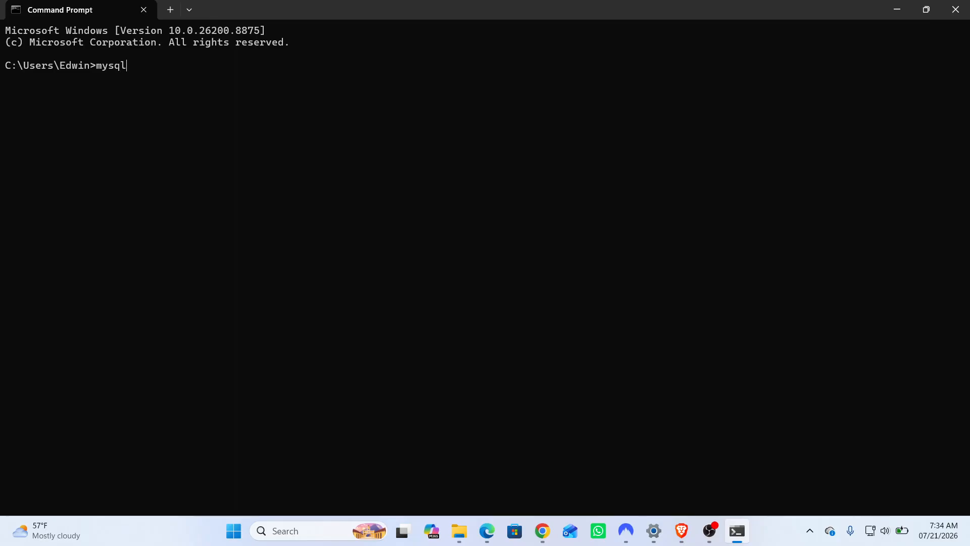